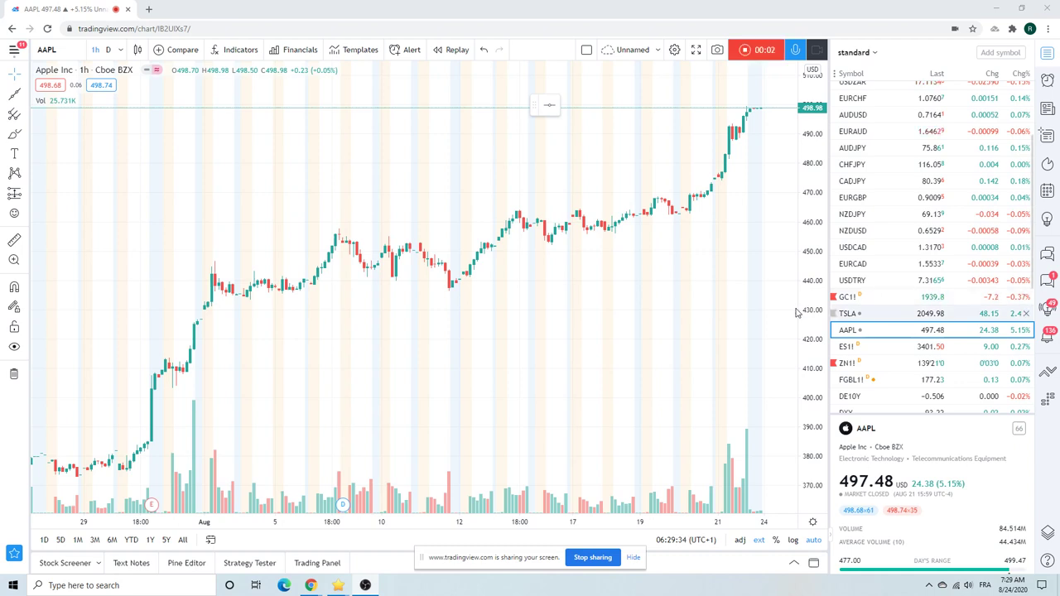
Step: Review the Apple (AAPL) hourly chart and open the S&P 500 E-mini Futures (ES1!) chart from the watchlist
{"action": "scroll", "coordinate": [554, 283], "scroll_direction": "down", "scroll_amount": 2}
{"action": "scroll", "coordinate": [555, 283], "scroll_direction": "up", "scroll_amount": 2}
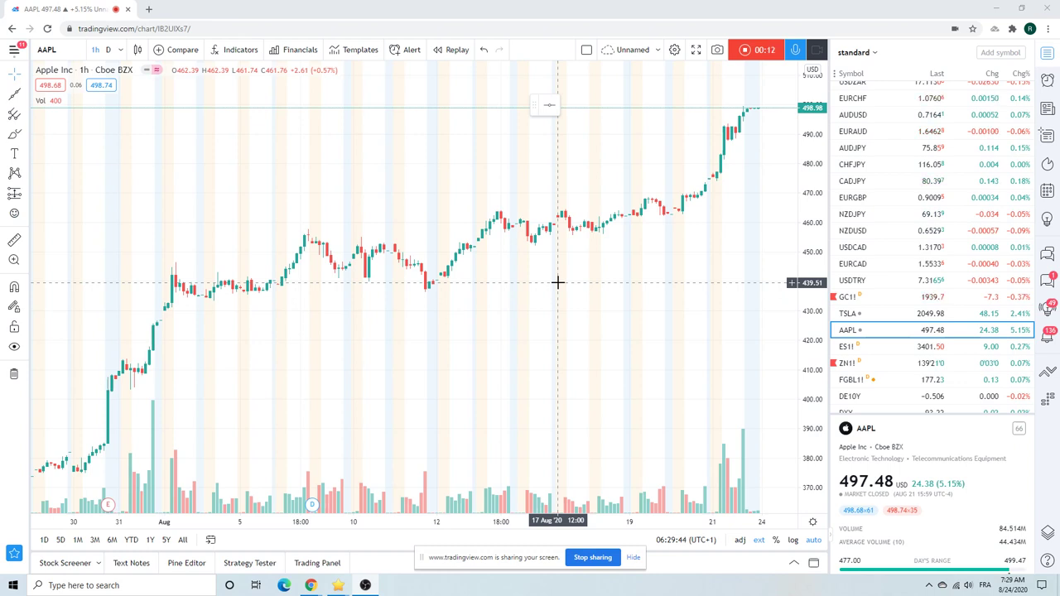
{"action": "left_click", "coordinate": [868, 349]}
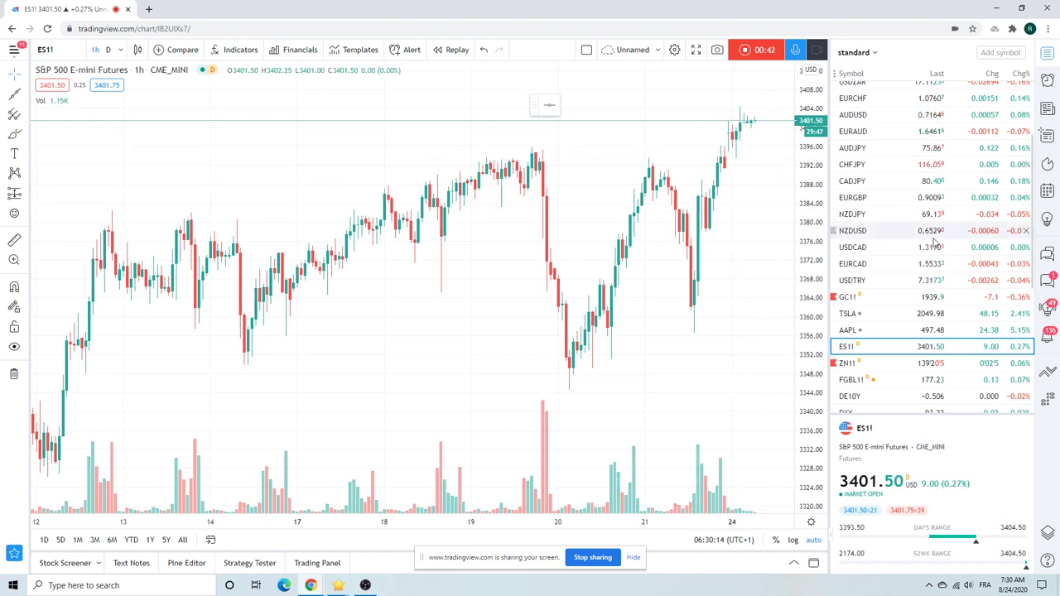
Step: Examine the EURUSD hourly chart over a wider date range, followed by the GBPUSD chart
{"action": "scroll", "coordinate": [935, 241], "scroll_direction": "up", "scroll_amount": 3}
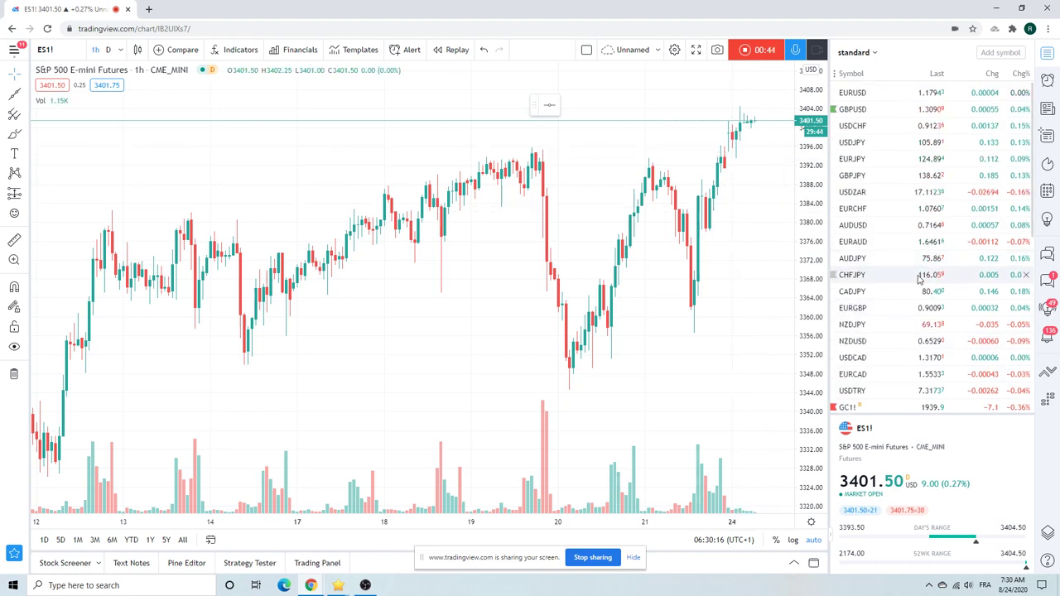
{"action": "left_click", "coordinate": [858, 95]}
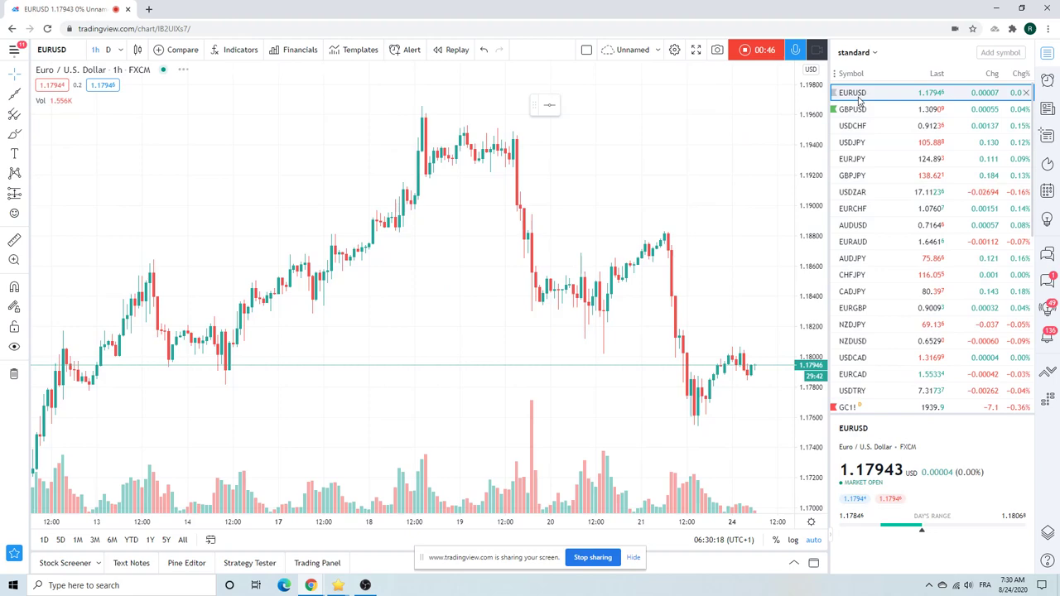
{"action": "scroll", "coordinate": [712, 228], "scroll_direction": "down", "scroll_amount": 3}
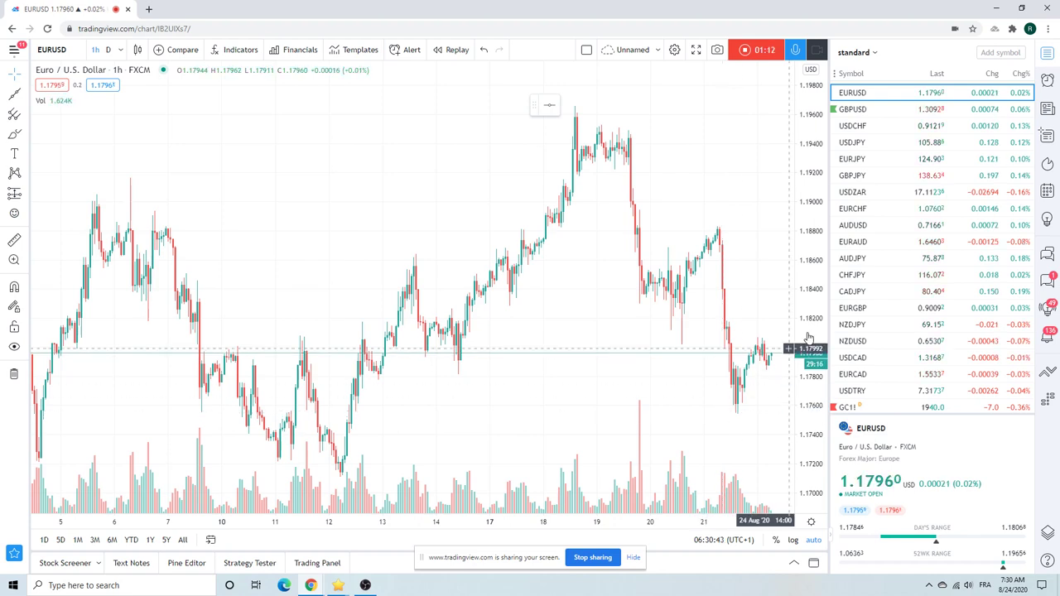
{"action": "left_click", "coordinate": [868, 115]}
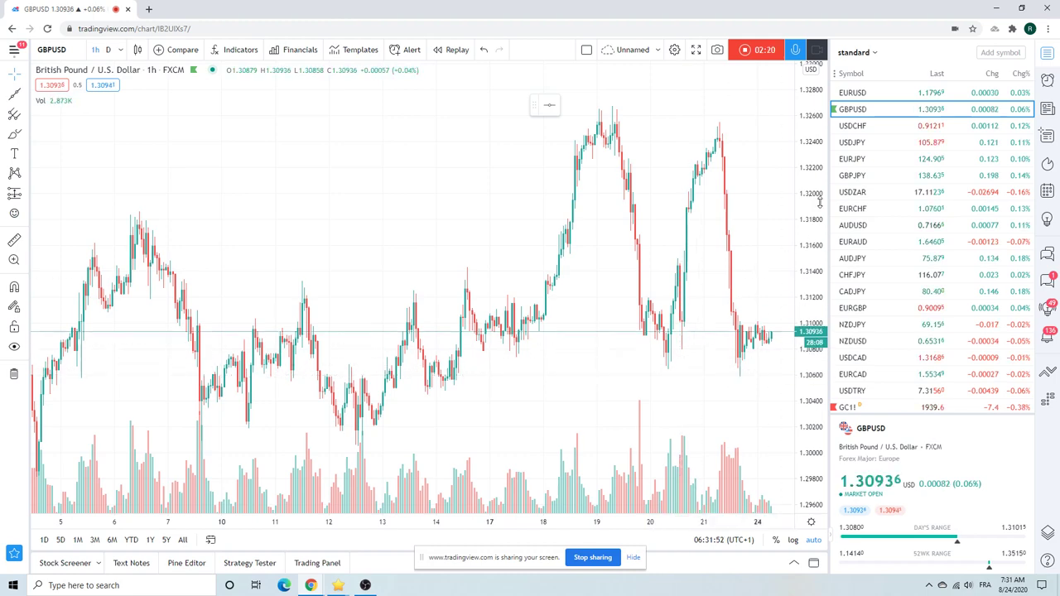
Step: Examine the USDCHF hourly chart back to early July
{"action": "left_click", "coordinate": [853, 130]}
{"action": "scroll", "coordinate": [697, 242], "scroll_direction": "up", "scroll_amount": 2}
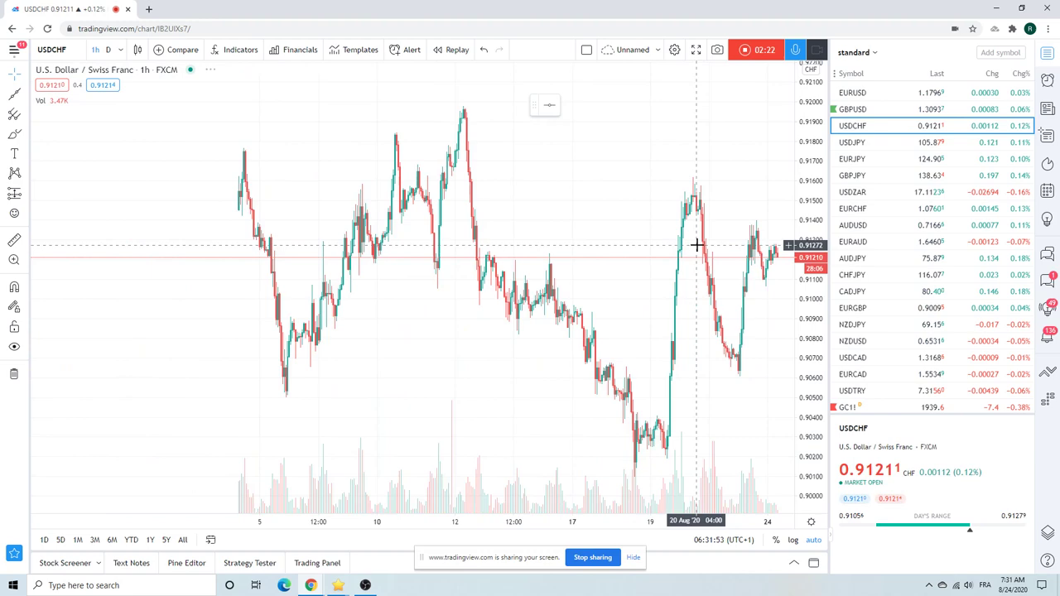
{"action": "scroll", "coordinate": [696, 244], "scroll_direction": "down", "scroll_amount": 4}
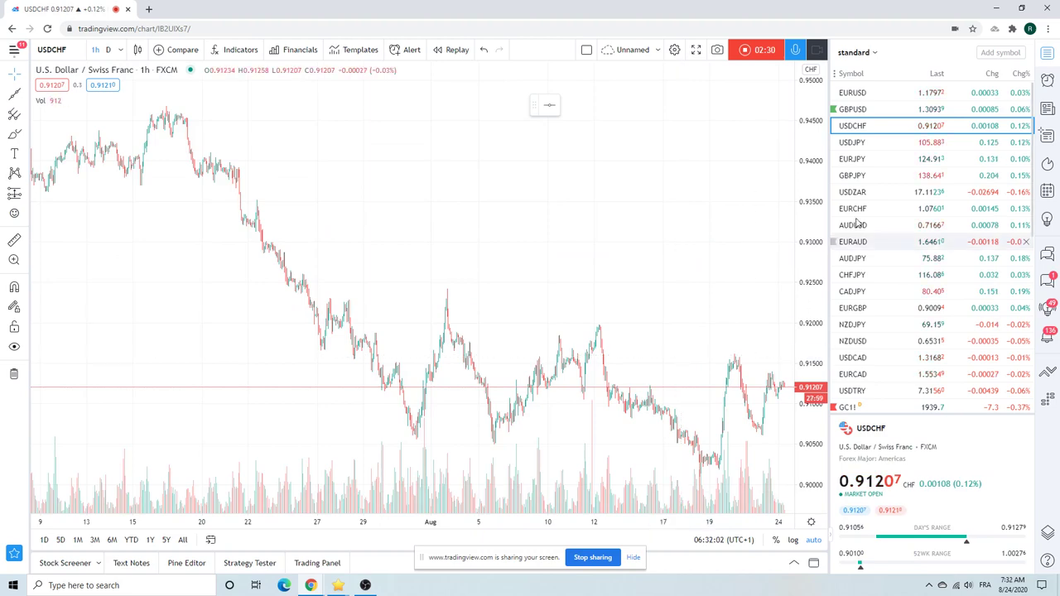
Step: Review the recent hourly price action of USDJPY and EURJPY
{"action": "left_click", "coordinate": [864, 144]}
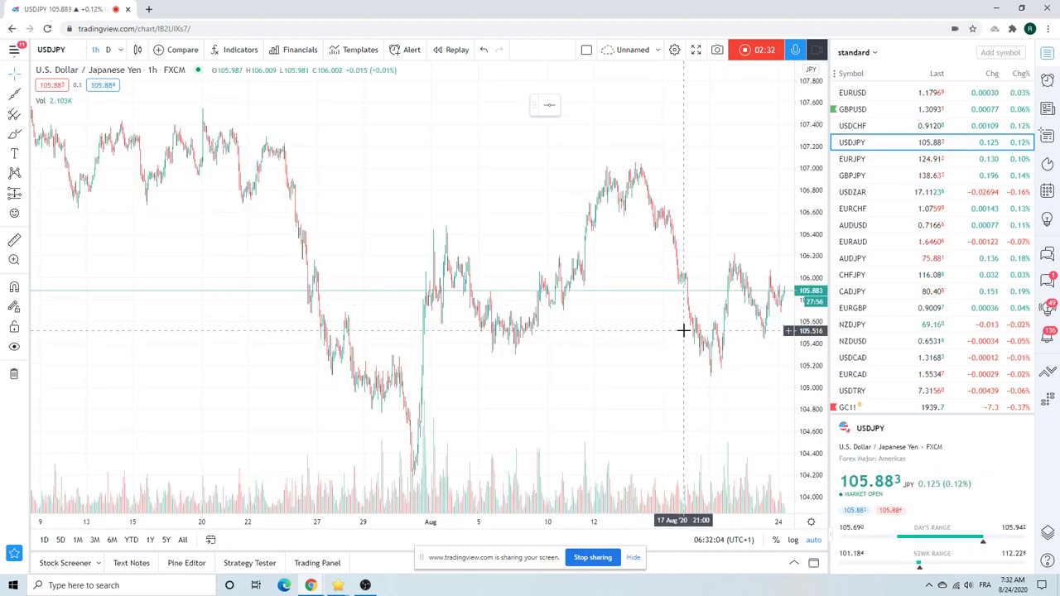
{"action": "scroll", "coordinate": [684, 323], "scroll_direction": "up", "scroll_amount": 1}
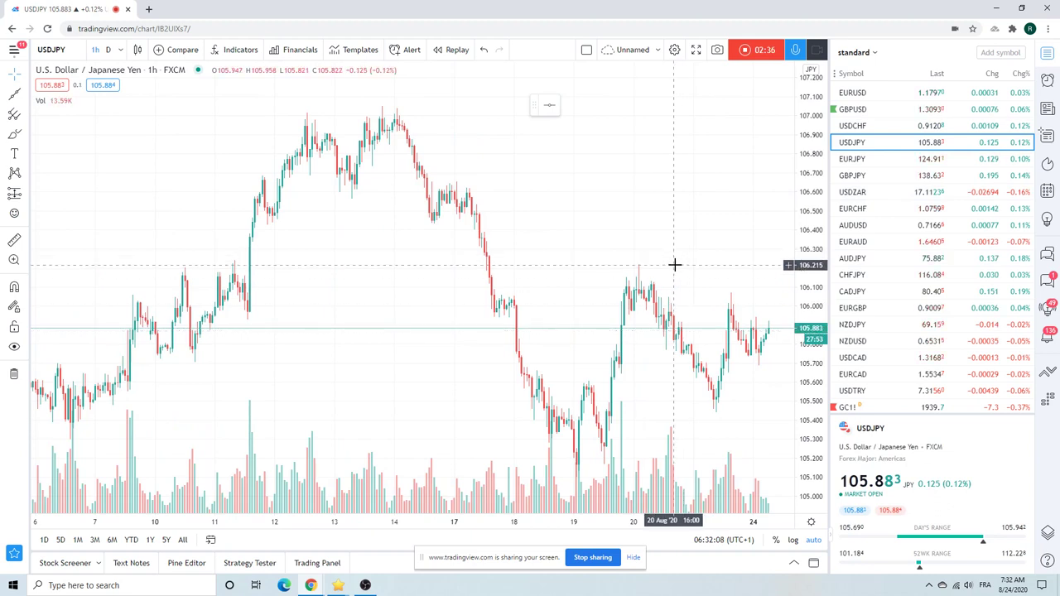
{"action": "left_click", "coordinate": [861, 162]}
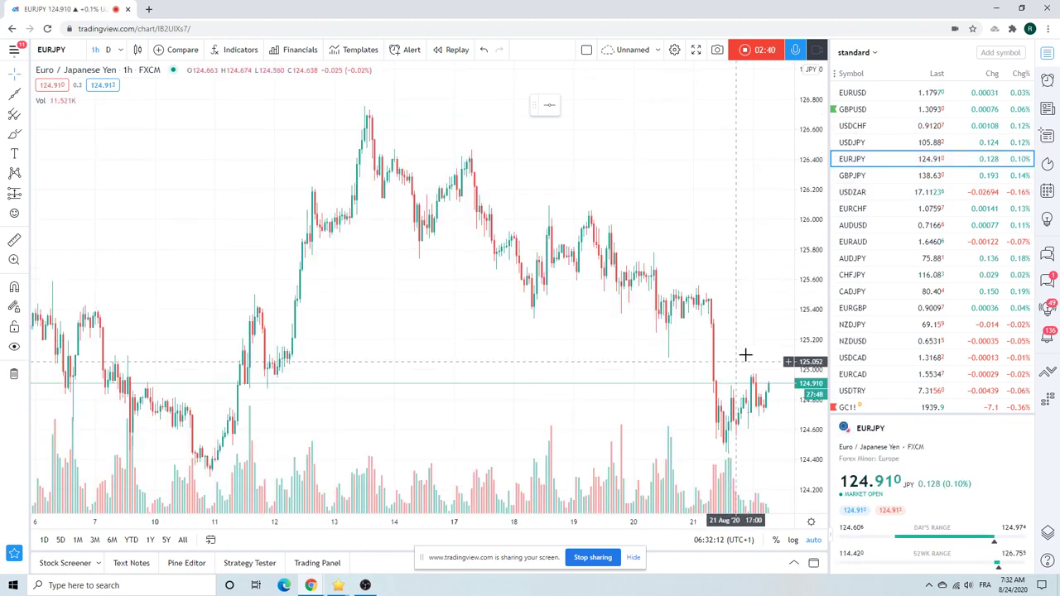
Step: Open the GBPJPY chart and set its timeframe to 4 hours
{"action": "left_click", "coordinate": [867, 180]}
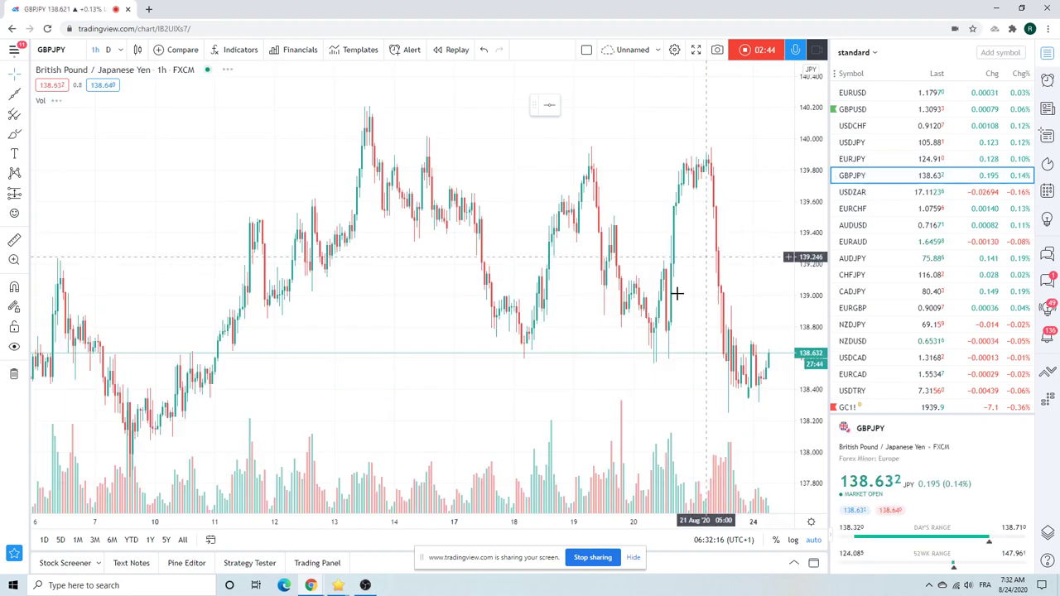
{"action": "scroll", "coordinate": [665, 356], "scroll_direction": "down", "scroll_amount": 3}
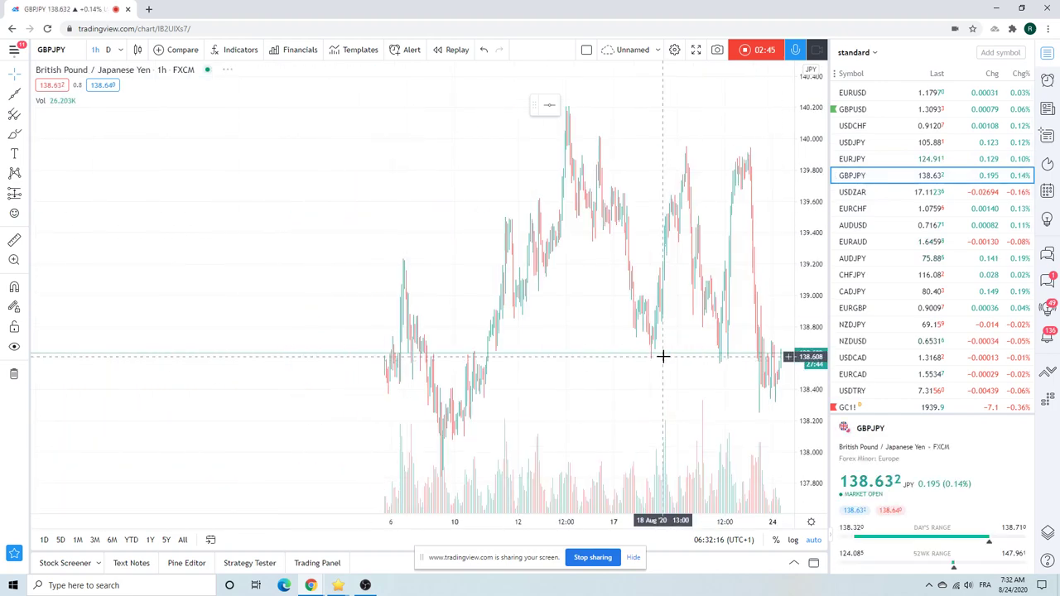
{"action": "left_click", "coordinate": [119, 49]}
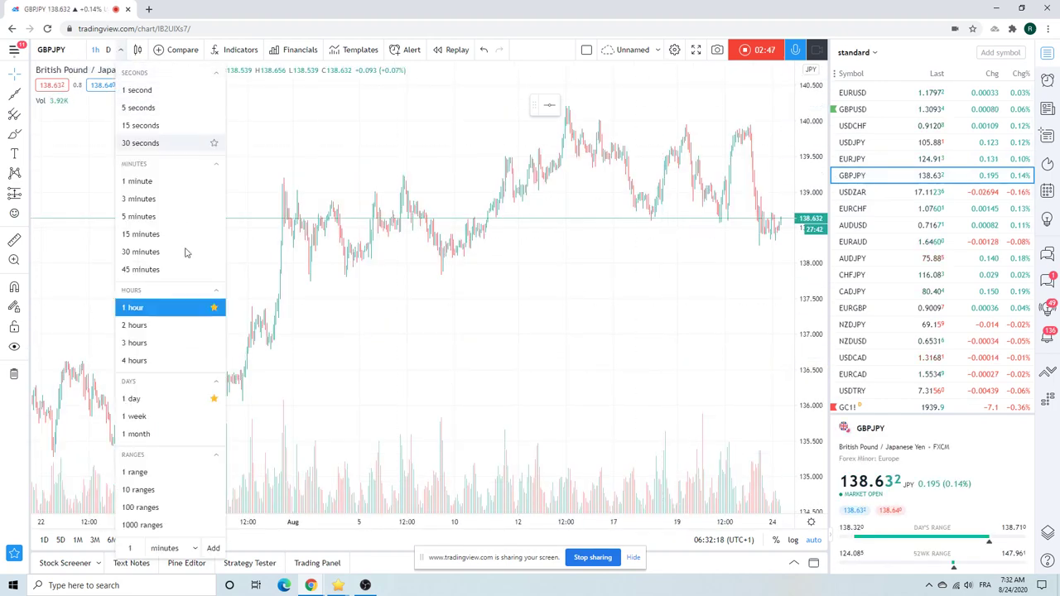
{"action": "left_click", "coordinate": [172, 361]}
{"action": "scroll", "coordinate": [584, 340], "scroll_direction": "up", "scroll_amount": 3}
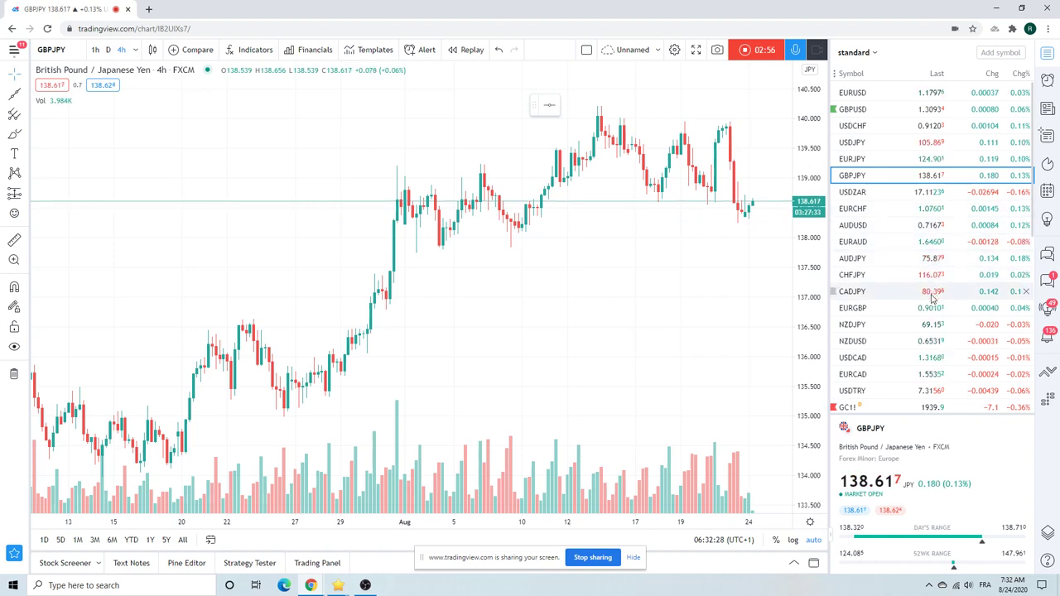
Step: Review the 4-hour charts of USDZAR, EURAUD and Gold Futures (GC1!) from the watchlist
{"action": "left_click", "coordinate": [862, 194]}
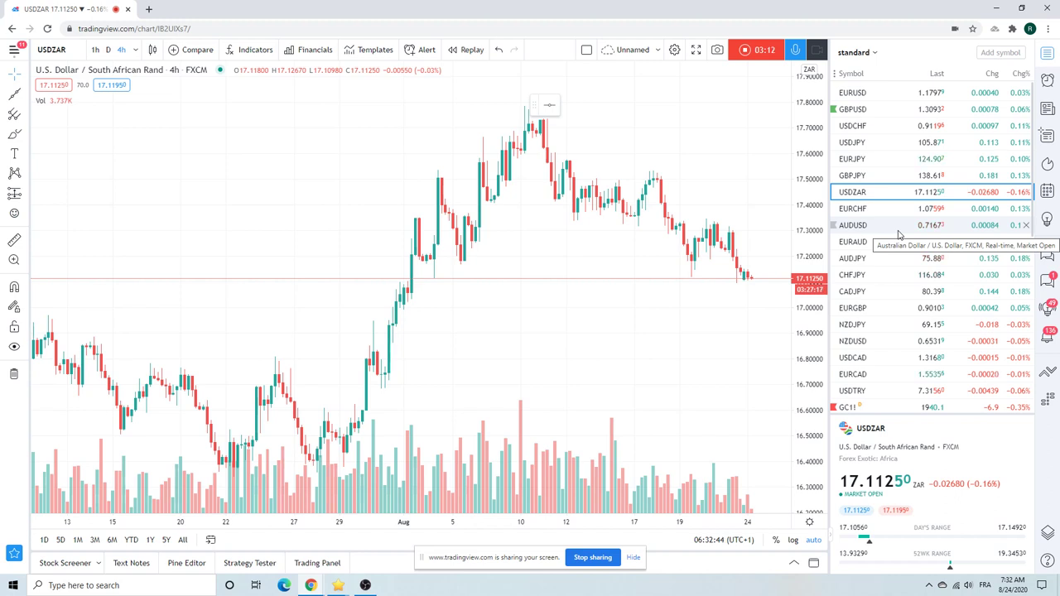
{"action": "left_click", "coordinate": [859, 241]}
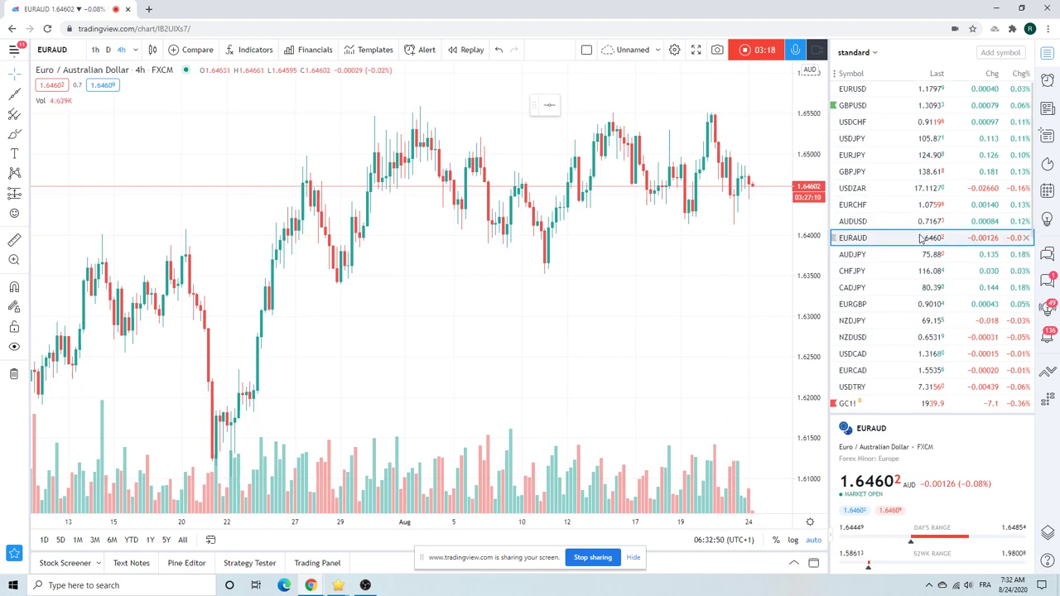
{"action": "scroll", "coordinate": [922, 238], "scroll_direction": "down", "scroll_amount": 3}
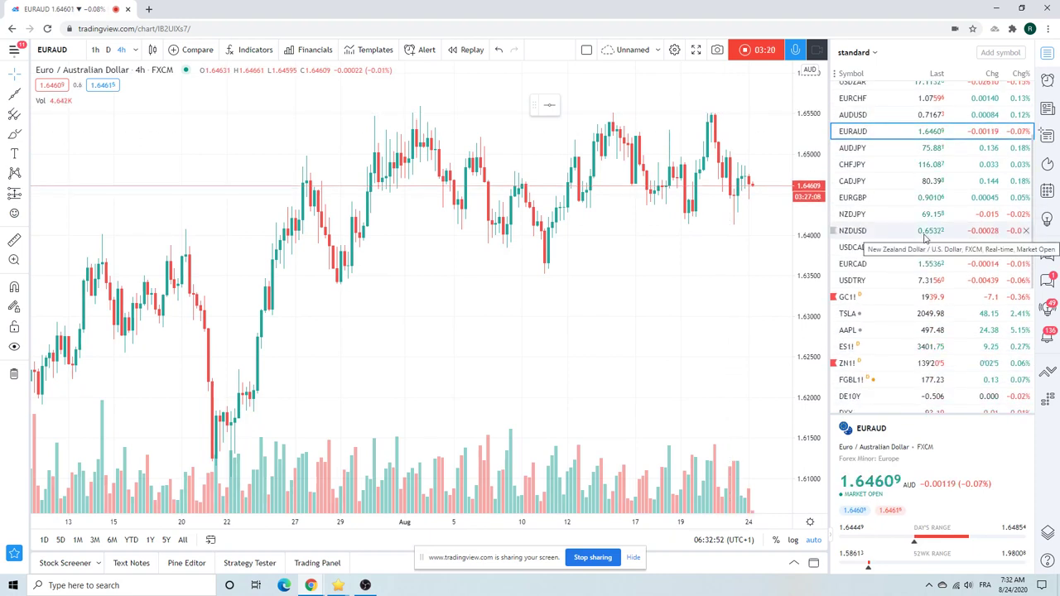
{"action": "left_click", "coordinate": [854, 298]}
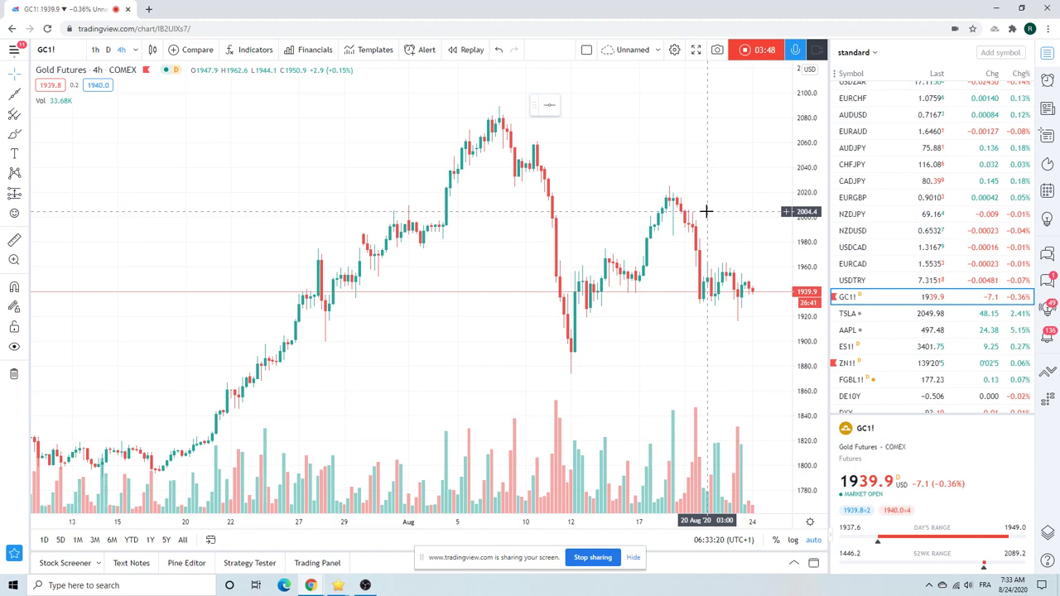
Step: Examine the Bitcoin CME Futures (BTC1!) 4-hour chart back to late May
{"action": "scroll", "coordinate": [940, 207], "scroll_direction": "down", "scroll_amount": 3}
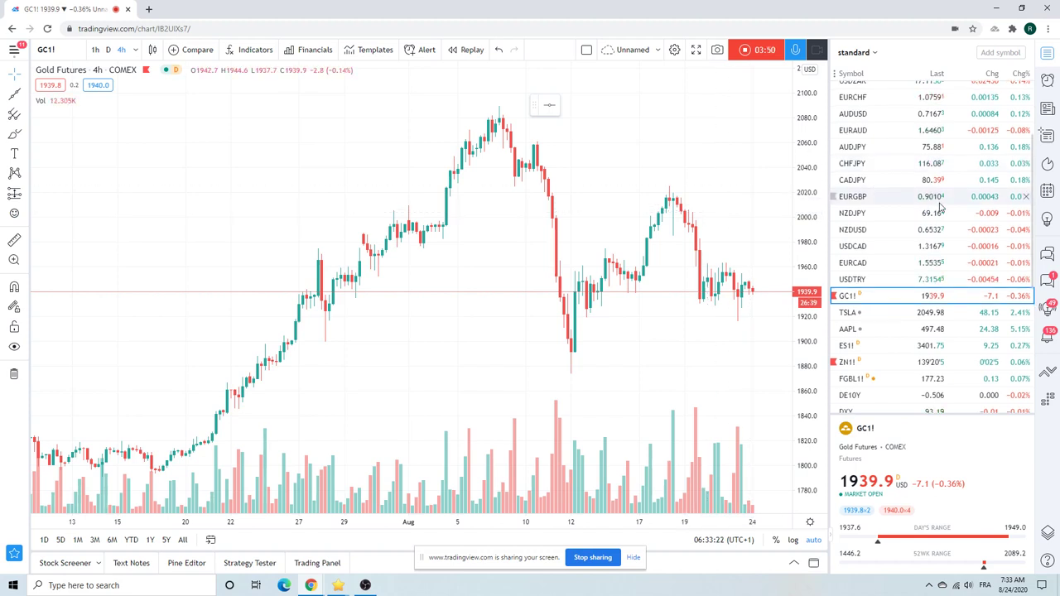
{"action": "scroll", "coordinate": [936, 216], "scroll_direction": "down", "scroll_amount": 1}
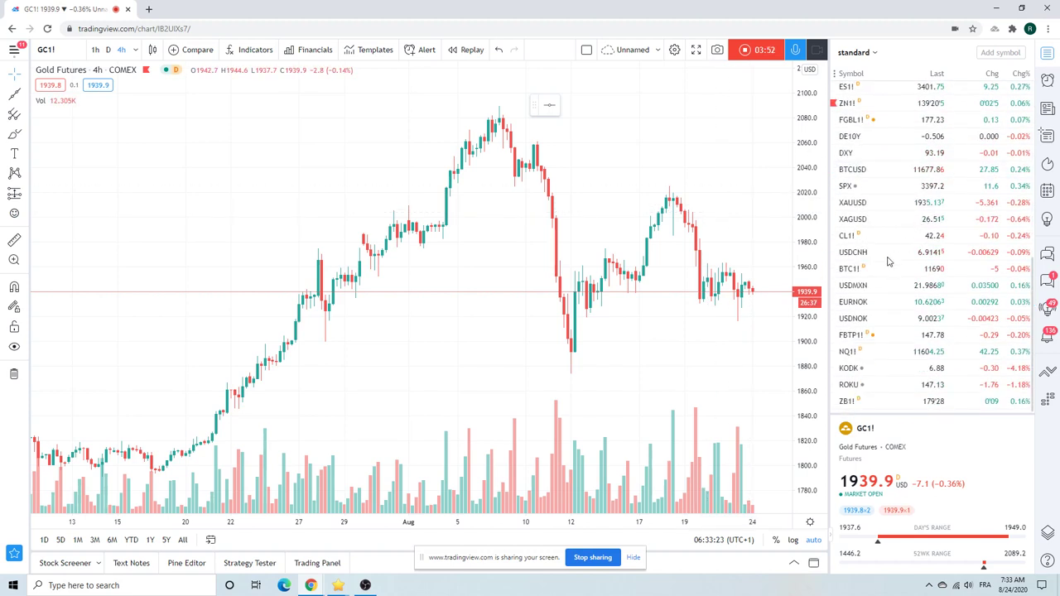
{"action": "left_click", "coordinate": [875, 270]}
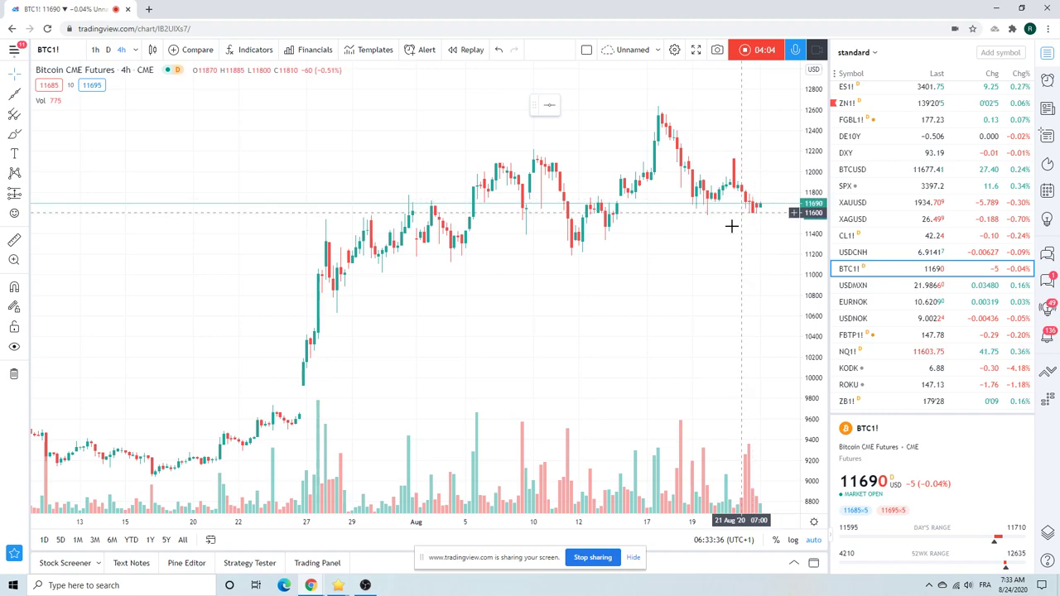
{"action": "scroll", "coordinate": [738, 206], "scroll_direction": "down", "scroll_amount": 3}
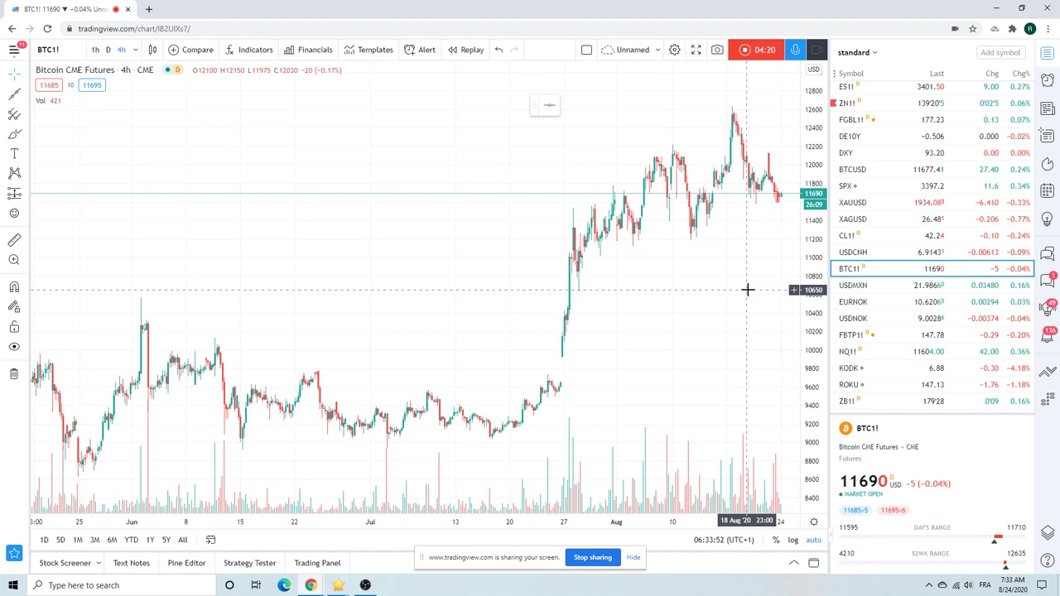
{"action": "scroll", "coordinate": [727, 247], "scroll_direction": "up", "scroll_amount": 2}
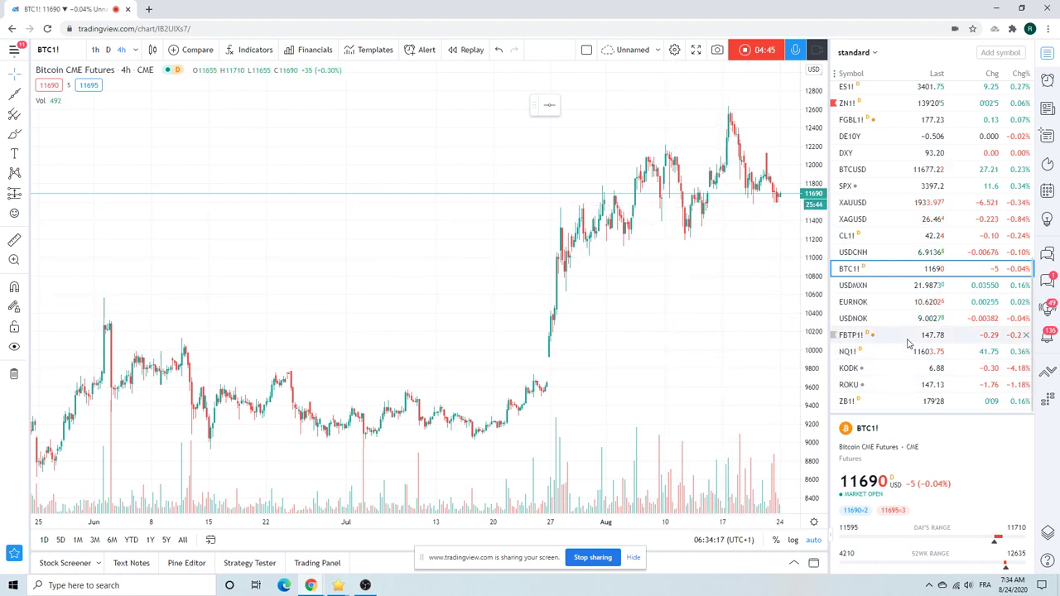
Step: Examine the recent candles of the Euro-BTP Futures (FBTP1!) 4-hour chart and open the Tesla (TSLA) chart
{"action": "left_click", "coordinate": [863, 337]}
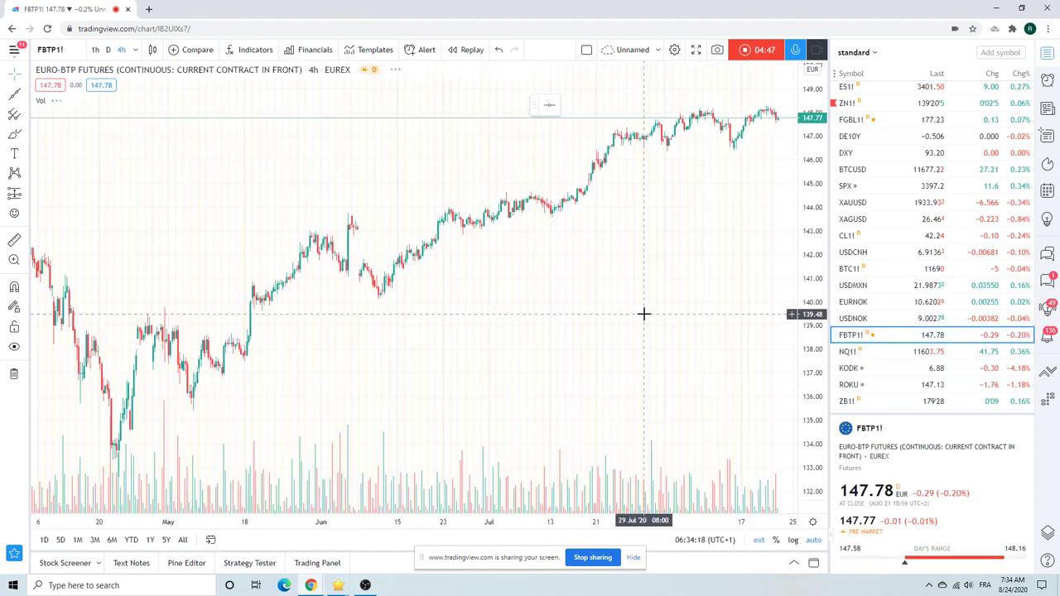
{"action": "scroll", "coordinate": [645, 314], "scroll_direction": "up", "scroll_amount": 3}
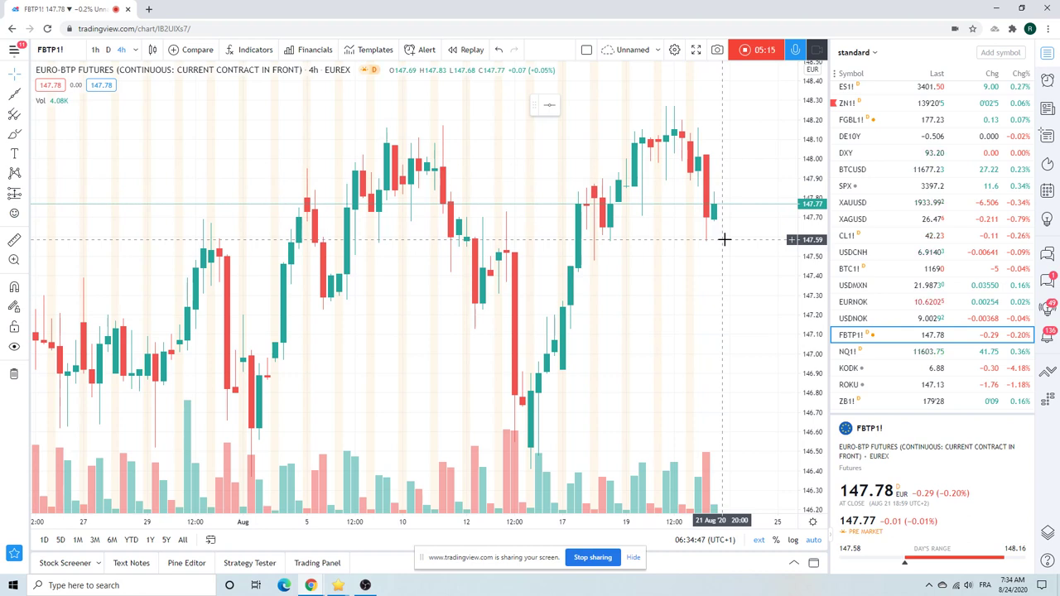
{"action": "scroll", "coordinate": [924, 278], "scroll_direction": "up", "scroll_amount": 5}
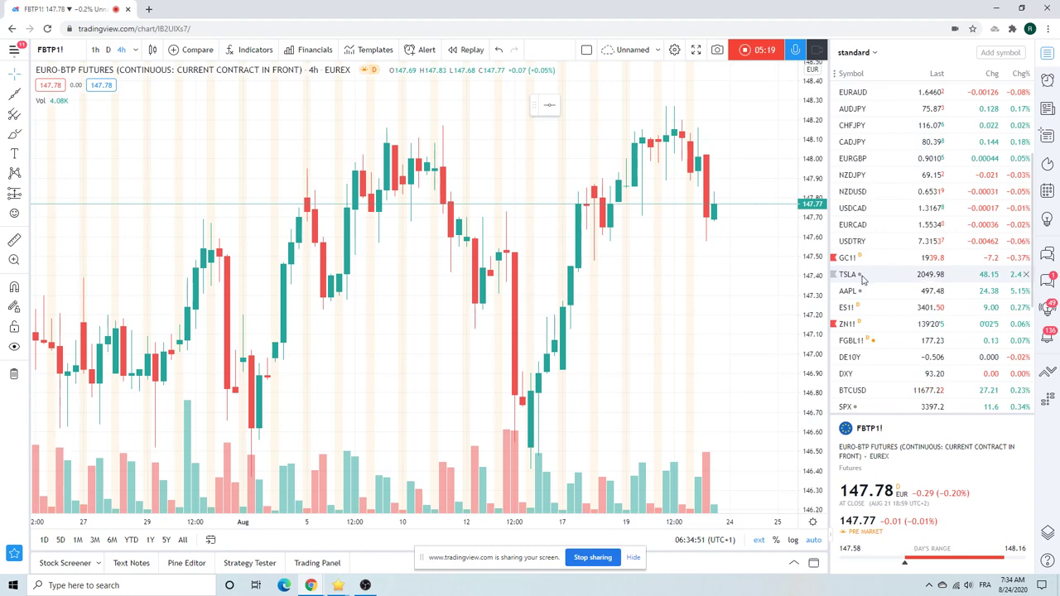
{"action": "left_click", "coordinate": [927, 277]}
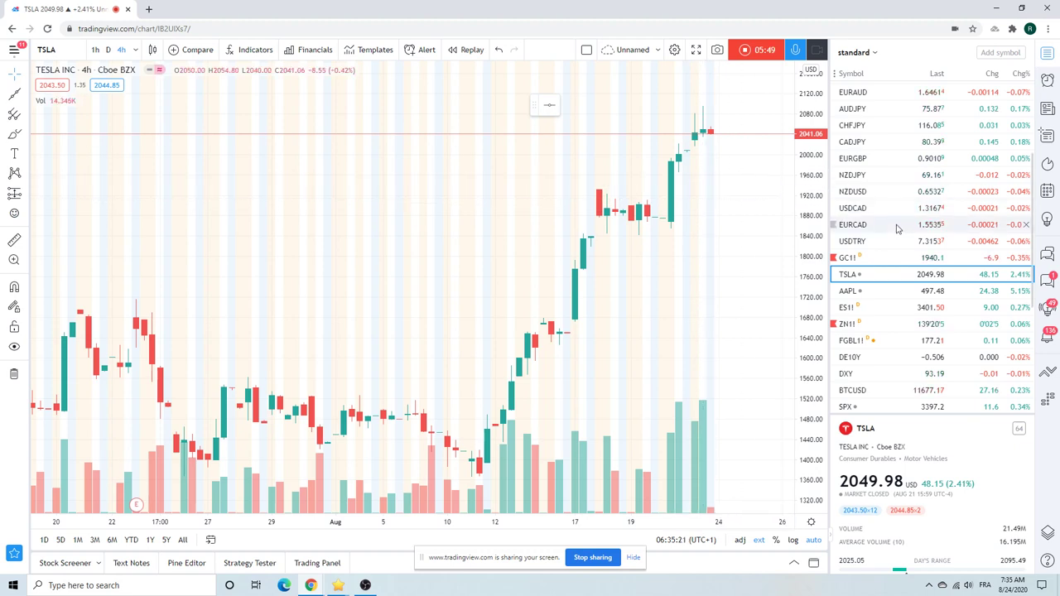
Step: Browse the watchlist for the next instrument to chart
{"action": "scroll", "coordinate": [897, 230], "scroll_direction": "up", "scroll_amount": 3}
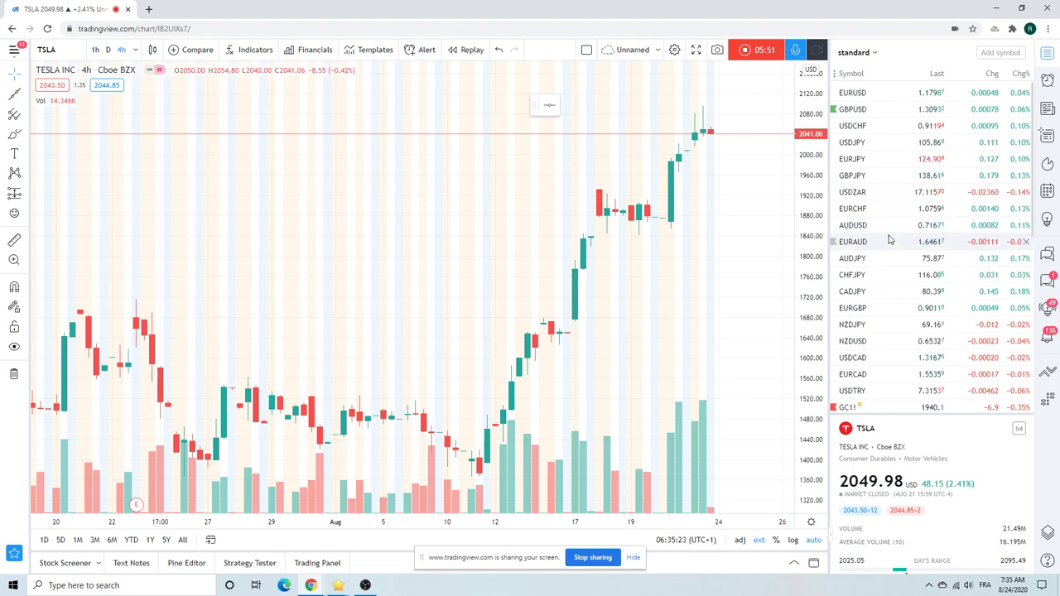
{"action": "scroll", "coordinate": [889, 239], "scroll_direction": "down", "scroll_amount": 5}
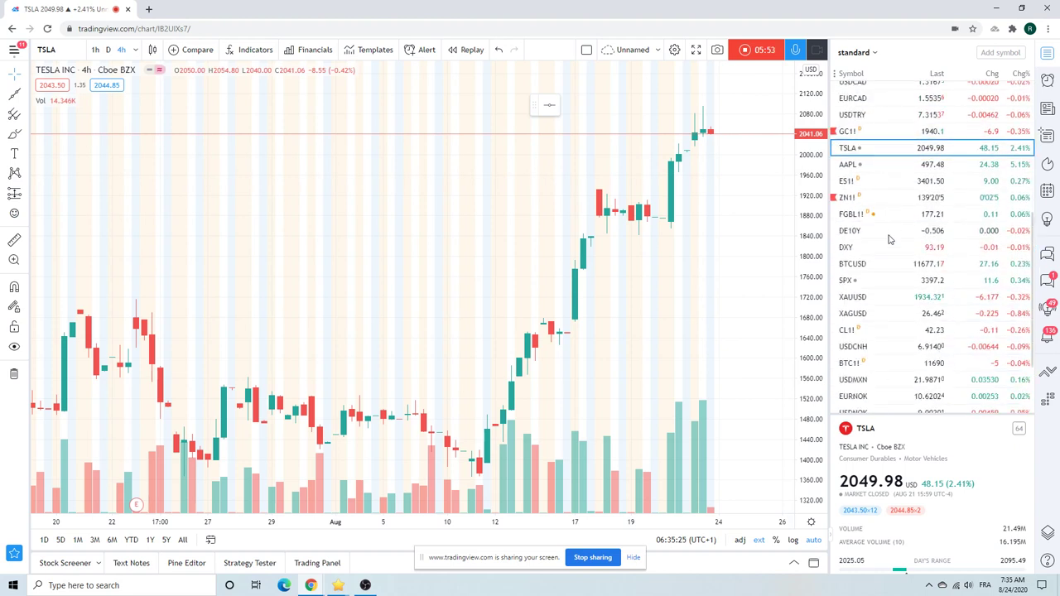